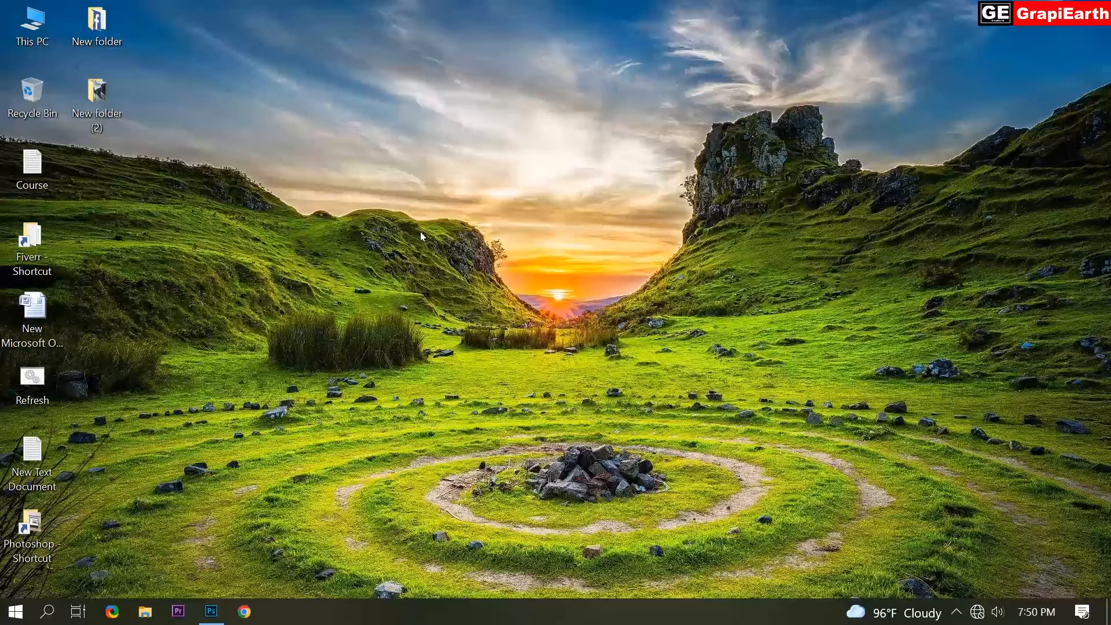
# Switch to Photoshop and flip the canvas of the umbrella street photo horizontally.
pyautogui.click(211, 611)
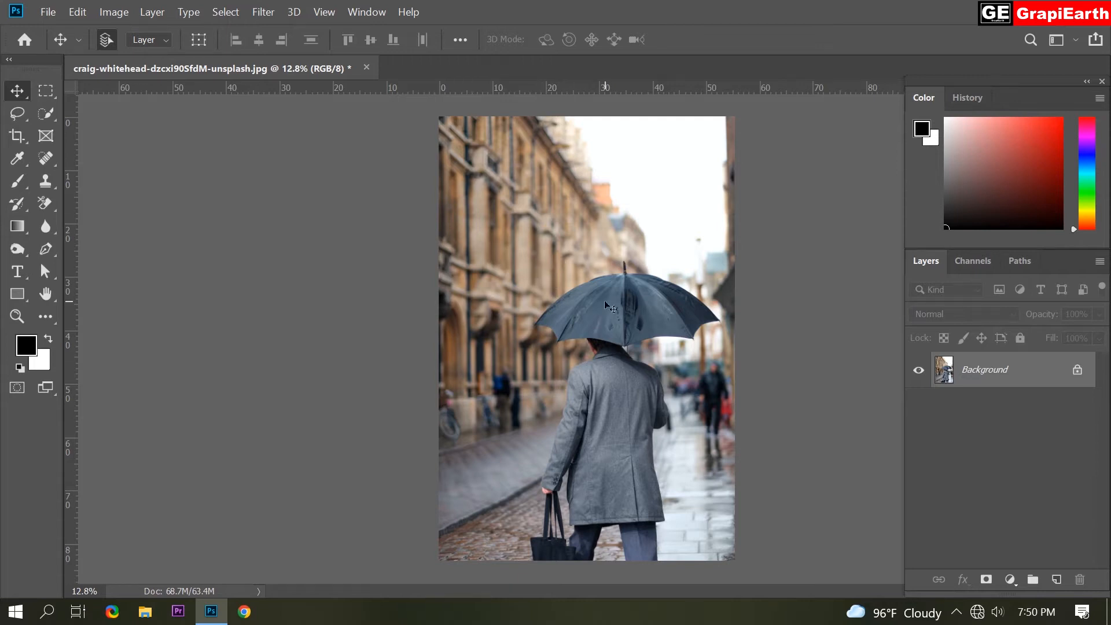
pyautogui.click(117, 13)
pyautogui.moveTo(143, 169)
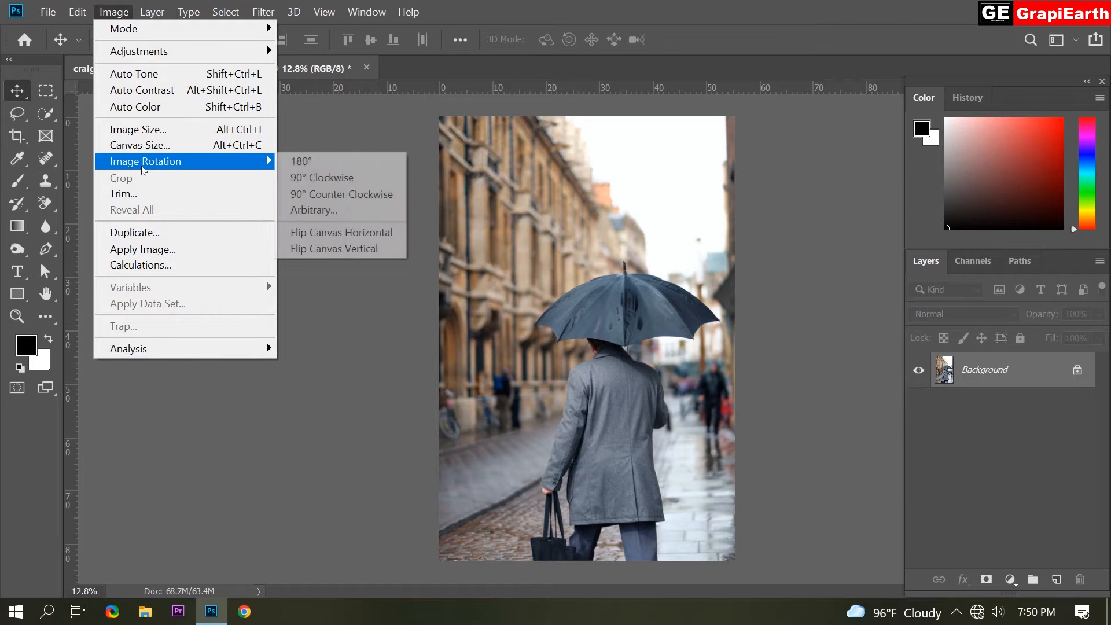
pyautogui.click(347, 234)
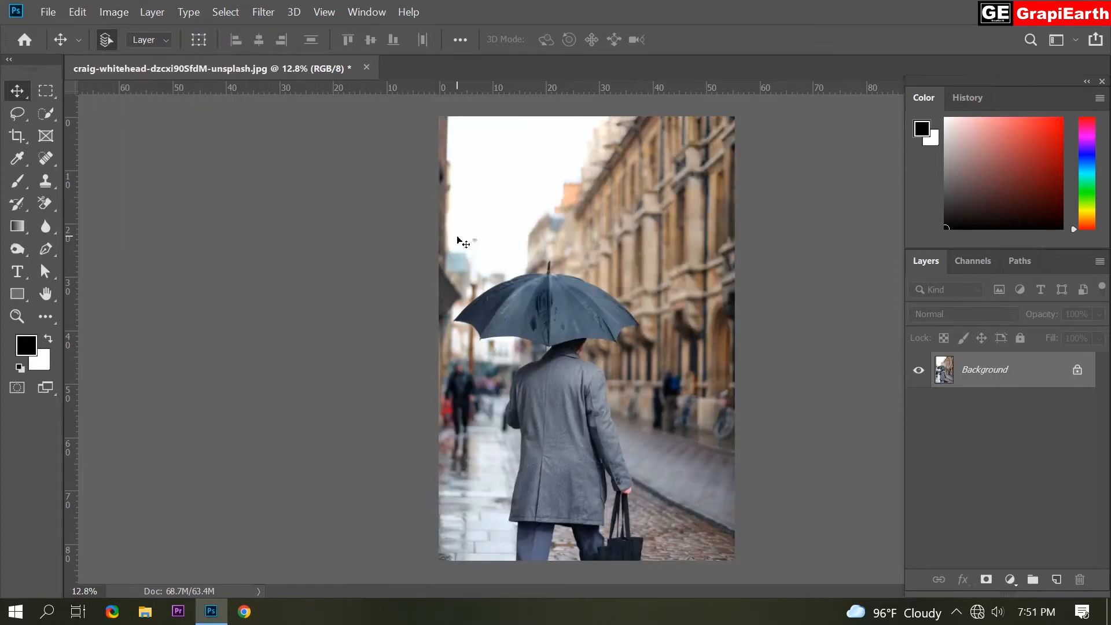
# Crop the photo tightly around the umbrella, cutting off the man's lower body, the building side and a strip of sky.
pyautogui.click(17, 135)
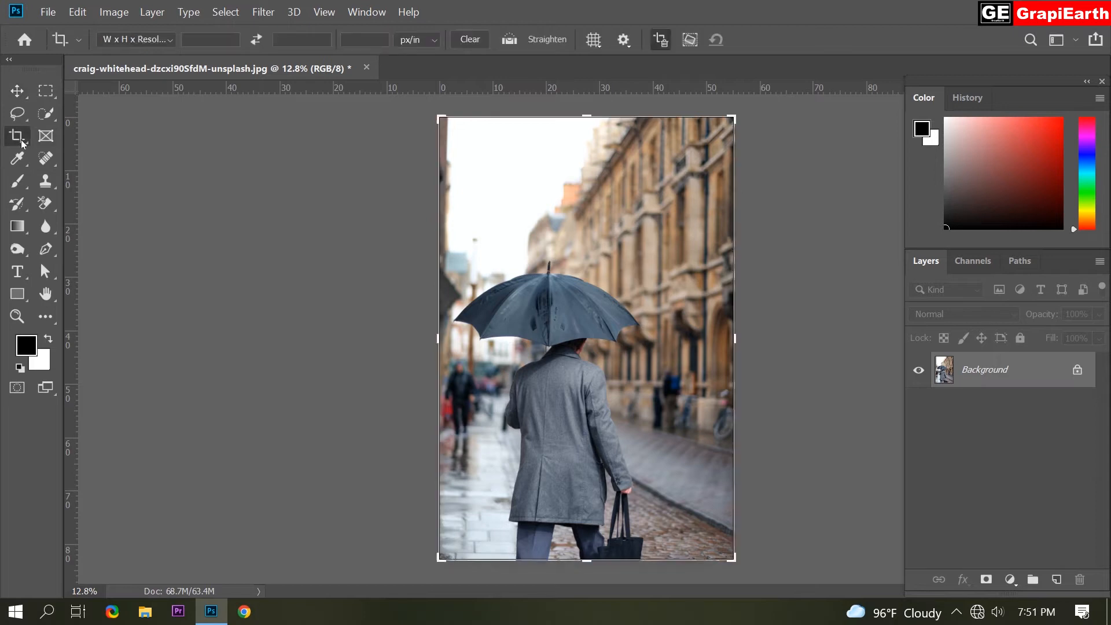
pyautogui.moveTo(736, 350); pyautogui.dragTo(689, 349)
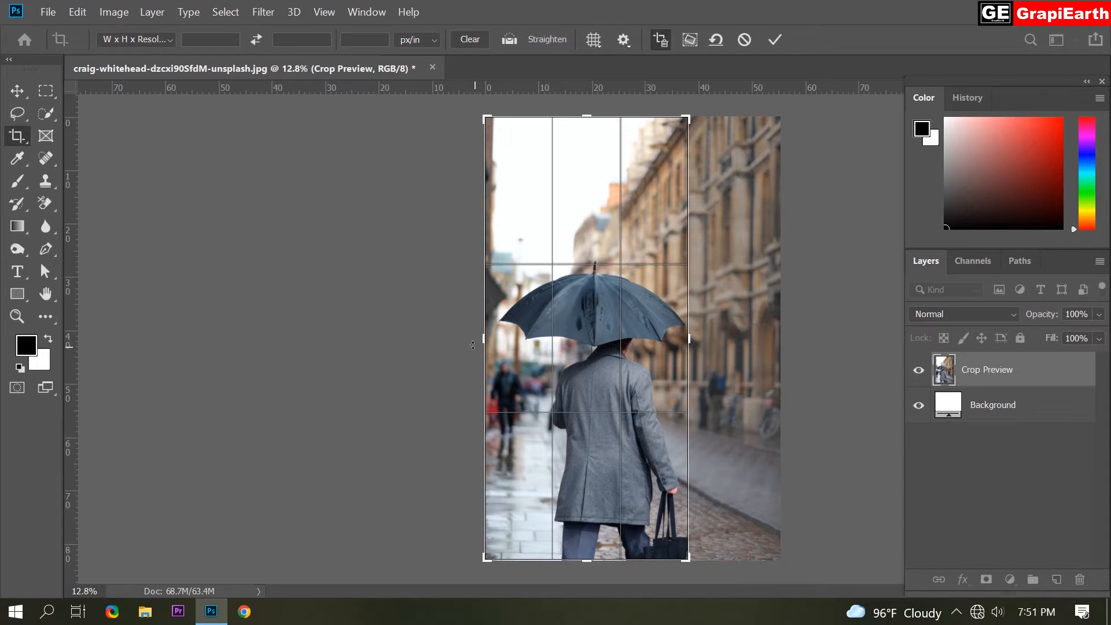
pyautogui.moveTo(484, 339); pyautogui.dragTo(485, 340)
pyautogui.moveTo(586, 556); pyautogui.dragTo(591, 493)
pyautogui.moveTo(580, 183); pyautogui.dragTo(581, 195)
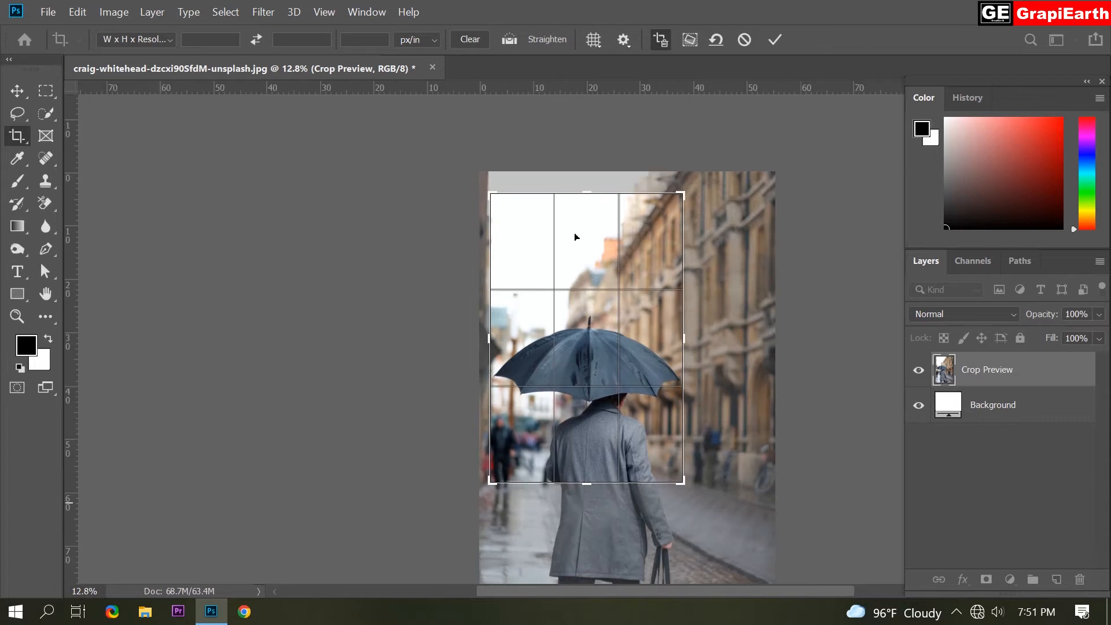
pyautogui.click(778, 39)
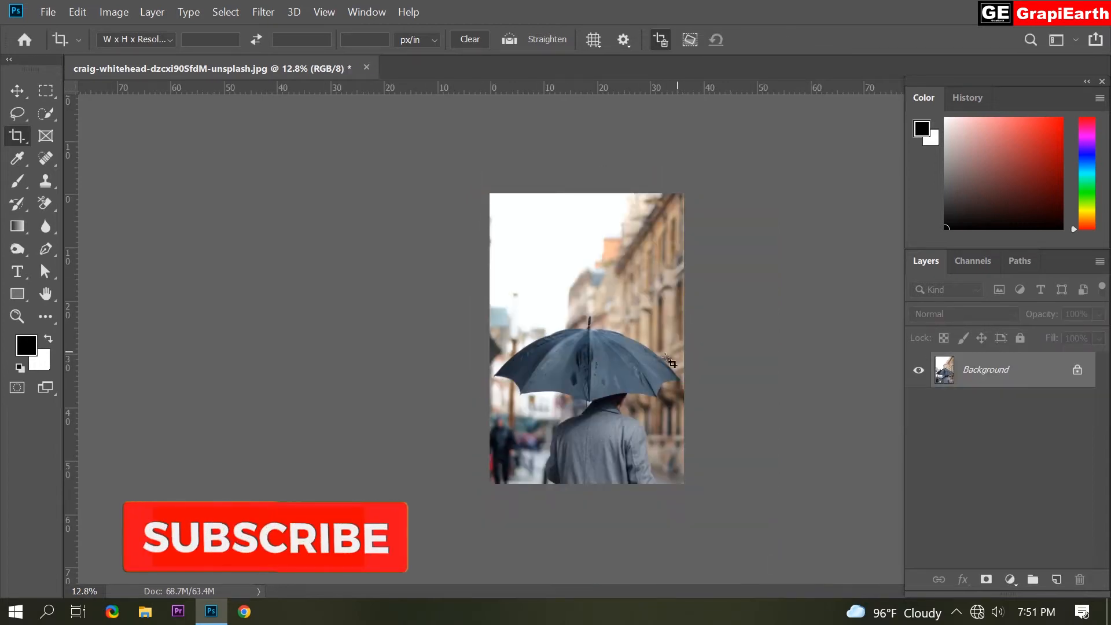
pyautogui.scroll(4, 629, 332)
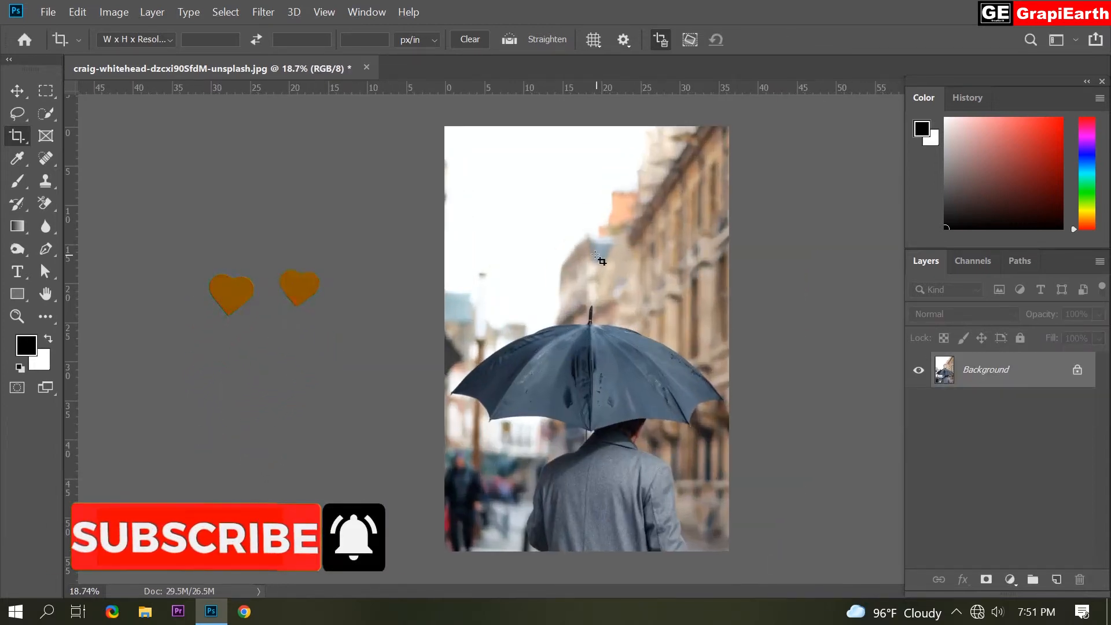
# Select the umbrella and everything above it with a 118 px Quick Selection brush and copy the selection to a new layer.
pyautogui.click(45, 114)
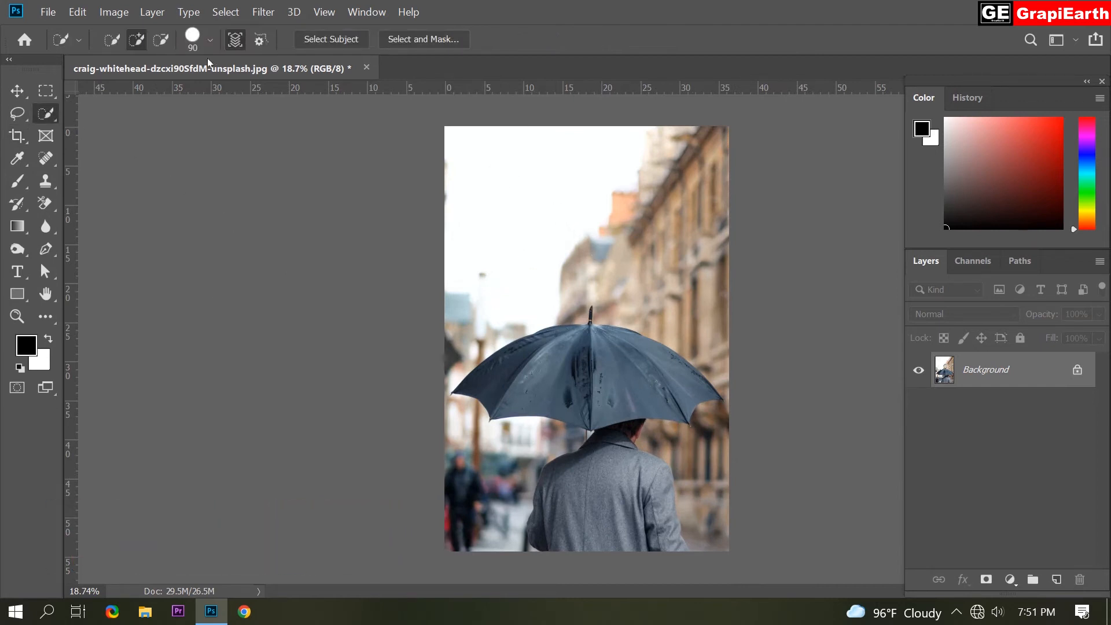
pyautogui.click(203, 40)
pyautogui.click(189, 85)
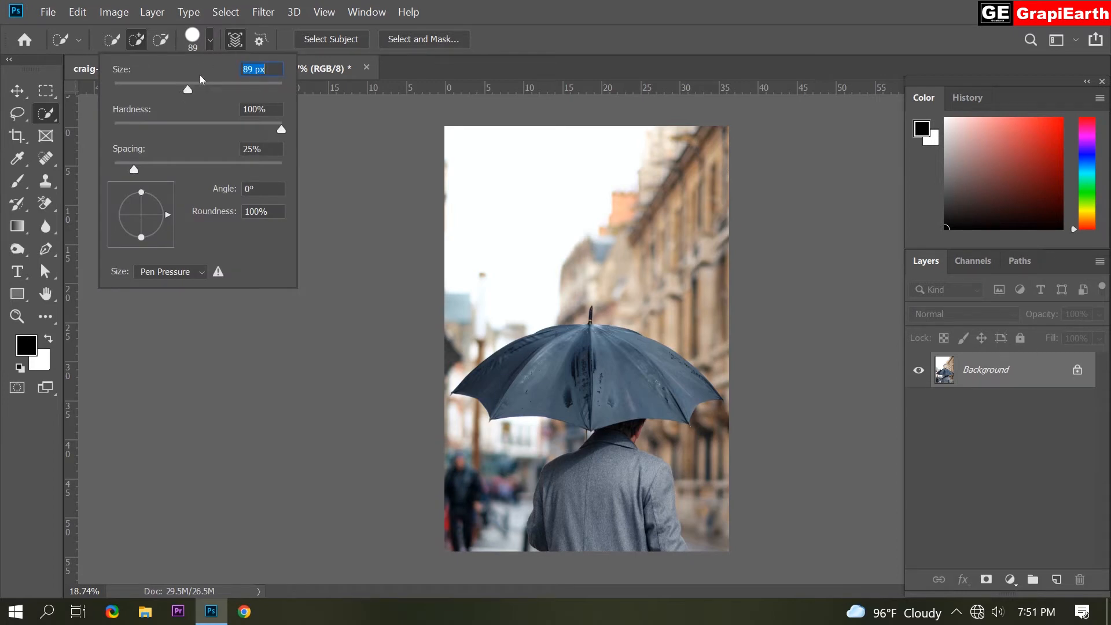
pyautogui.moveTo(190, 88)
pyautogui.mouseDown()
pyautogui.moveTo(219, 107)
pyautogui.moveTo(194, 106)
pyautogui.moveTo(230, 110)
pyautogui.moveTo(206, 110)
pyautogui.mouseUp()
pyautogui.click(211, 41)
pyautogui.moveTo(462, 141)
pyautogui.mouseDown()
pyautogui.moveTo(555, 314)
pyautogui.moveTo(648, 338)
pyautogui.moveTo(670, 357)
pyautogui.moveTo(619, 370)
pyautogui.moveTo(536, 354)
pyautogui.mouseUp()
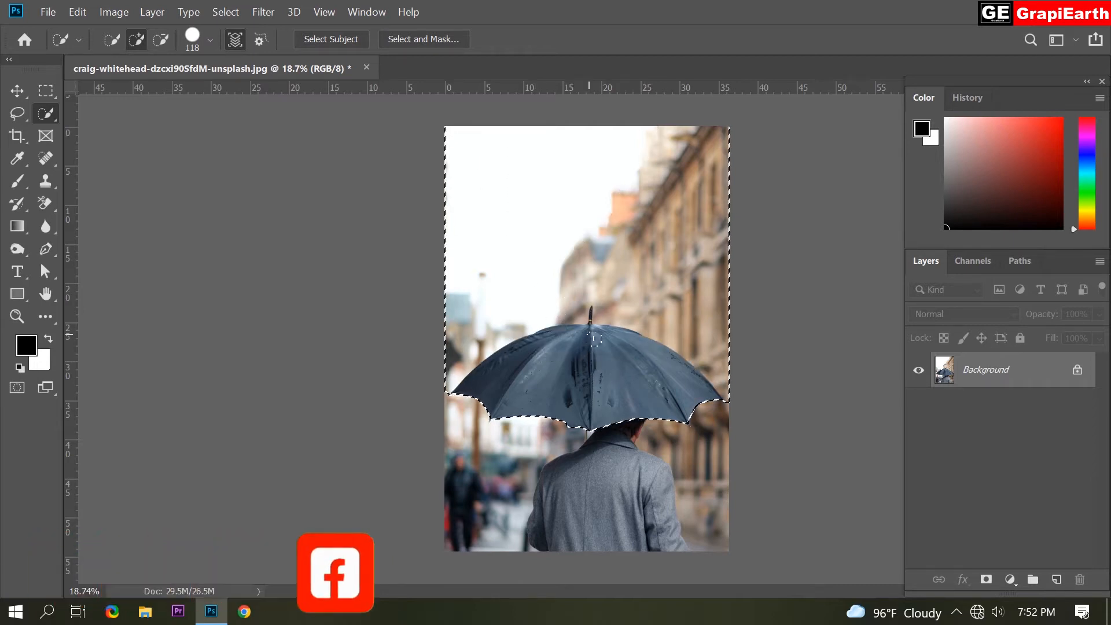
pyautogui.rightClick(536, 238)
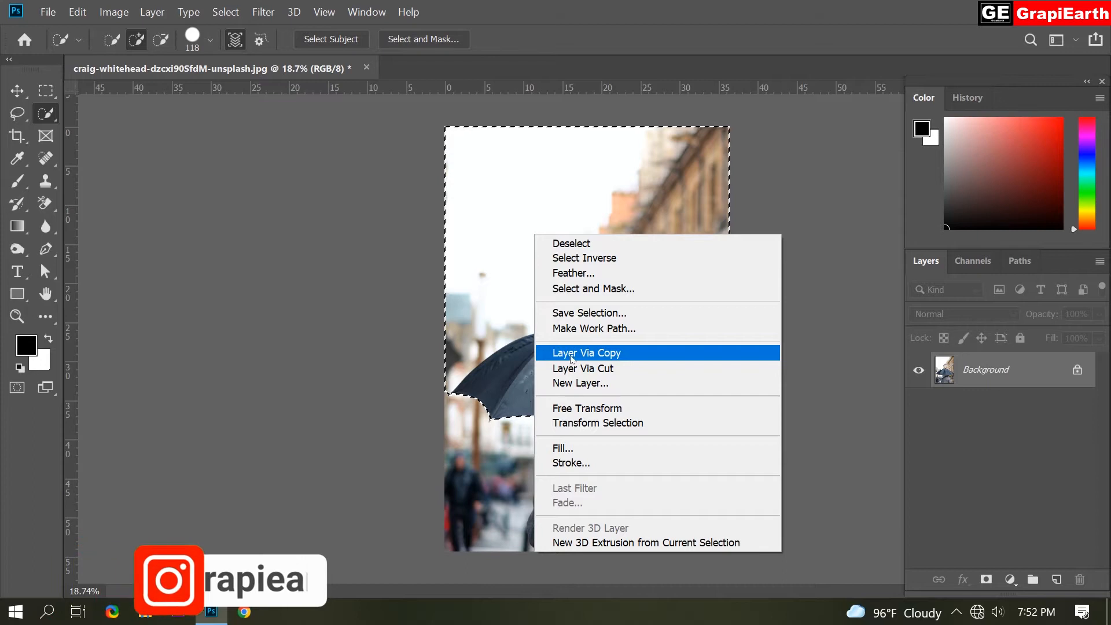
pyautogui.click(629, 351)
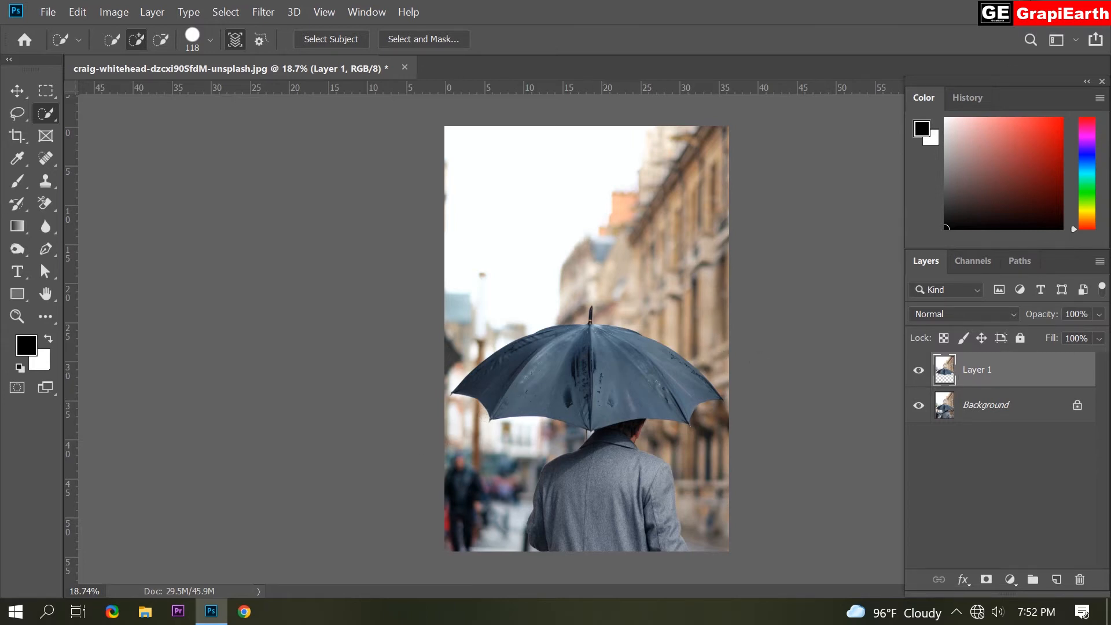
# Place the lukas-zischke road photo from the desktop's New folder (2) into the document, filling the canvas.
pyautogui.press('super+d')
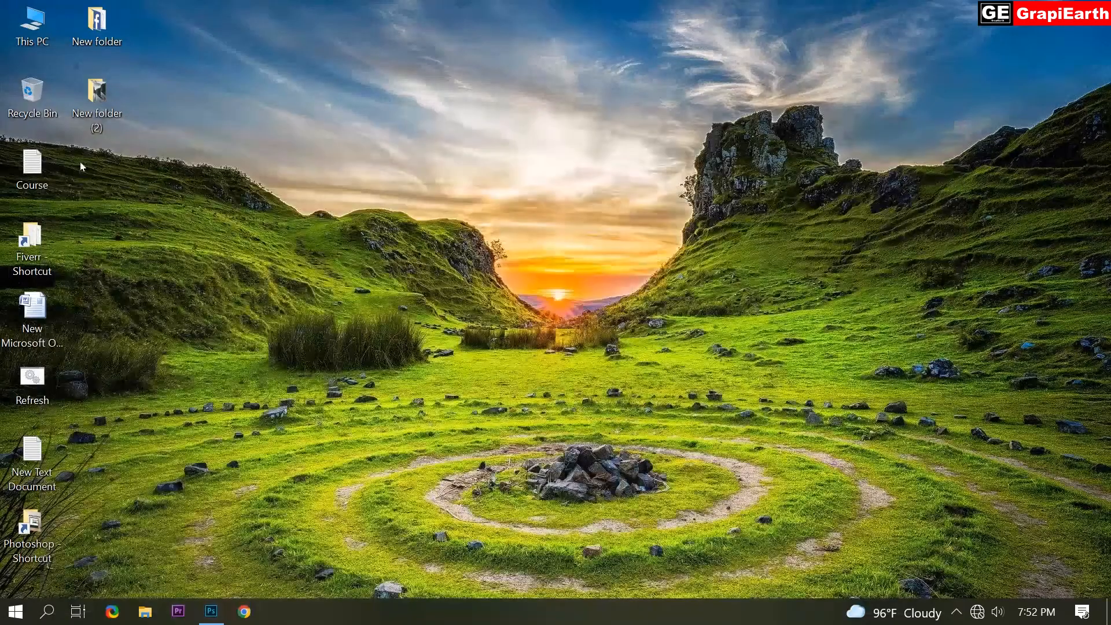
pyautogui.doubleClick(113, 104)
pyautogui.click(327, 249)
pyautogui.moveTo(268, 455); pyautogui.dragTo(564, 300)
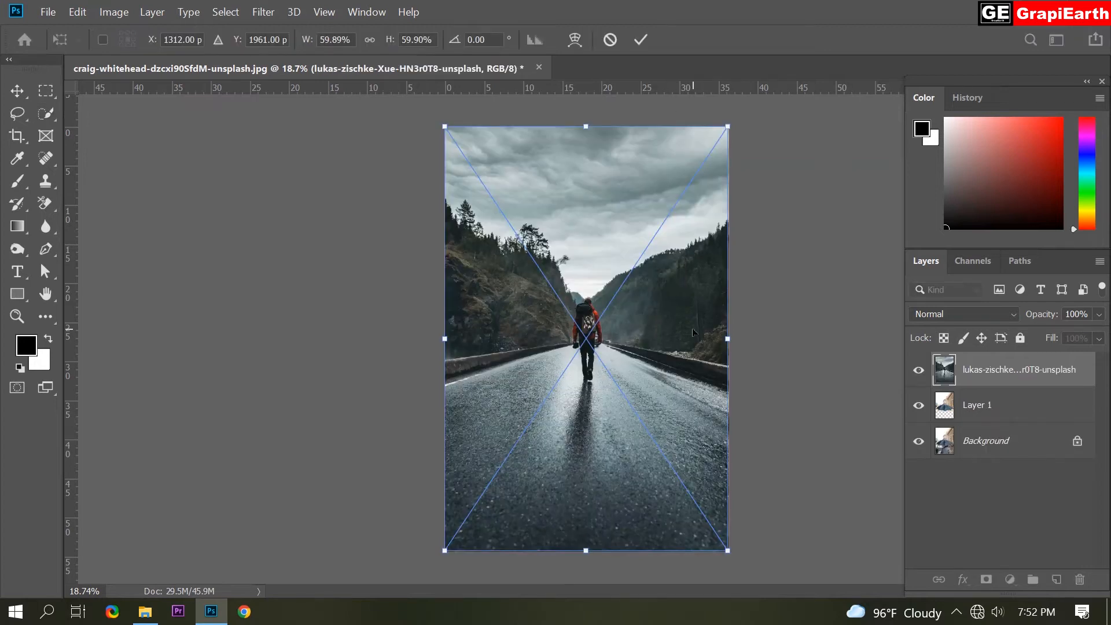
pyautogui.click(640, 40)
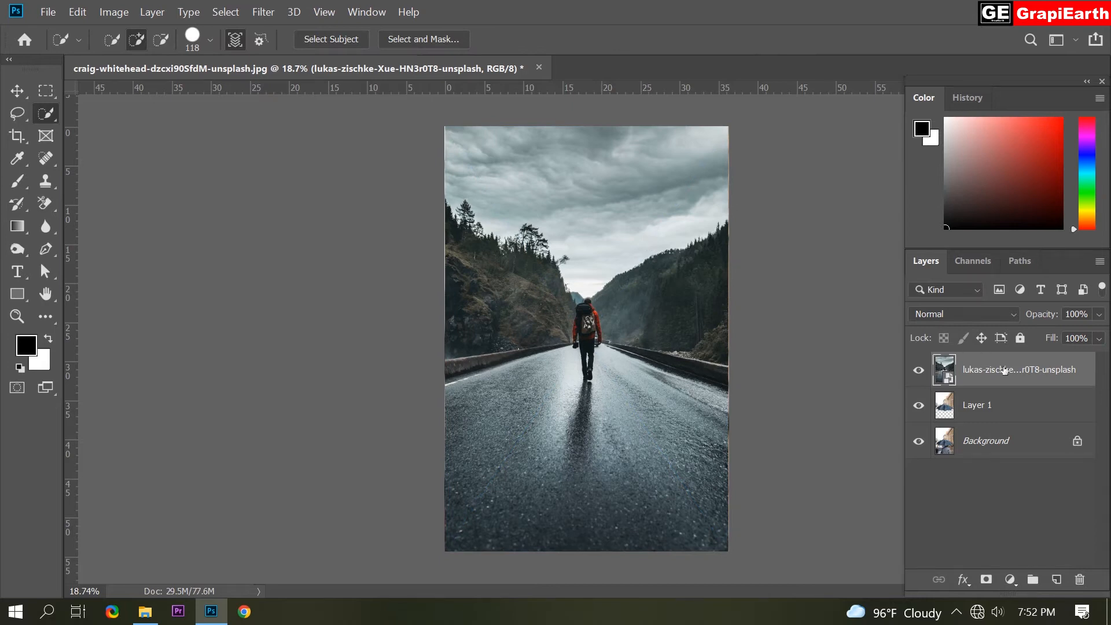
# Lower the road photo layer's opacity to 72% and clip it to Layer 1.
pyautogui.moveTo(1060, 310); pyautogui.dragTo(1039, 314)
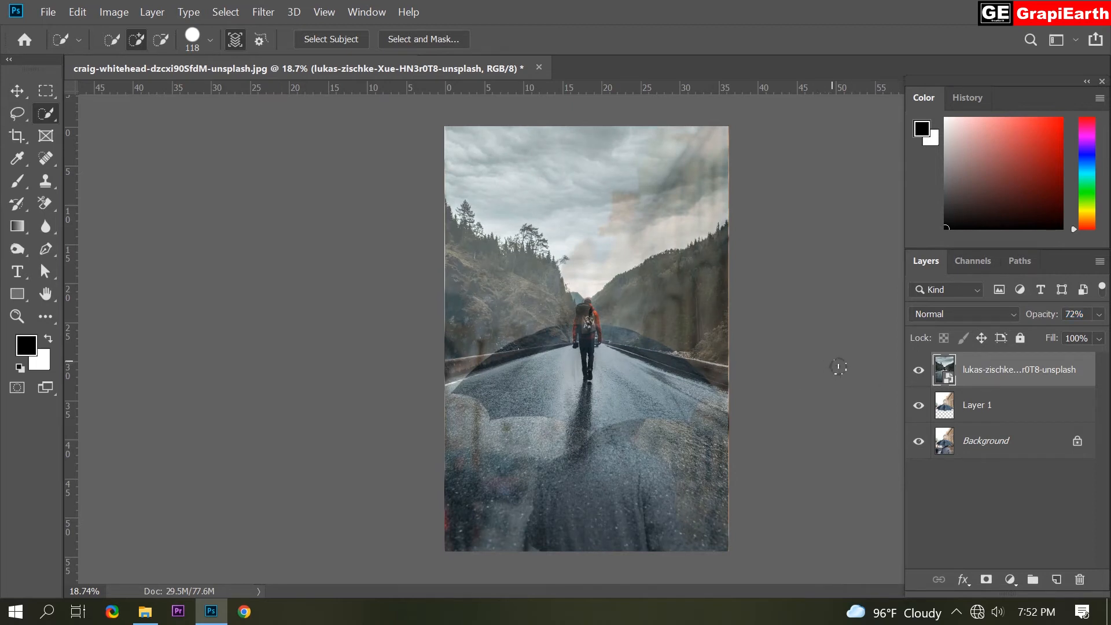
pyautogui.click(1099, 263)
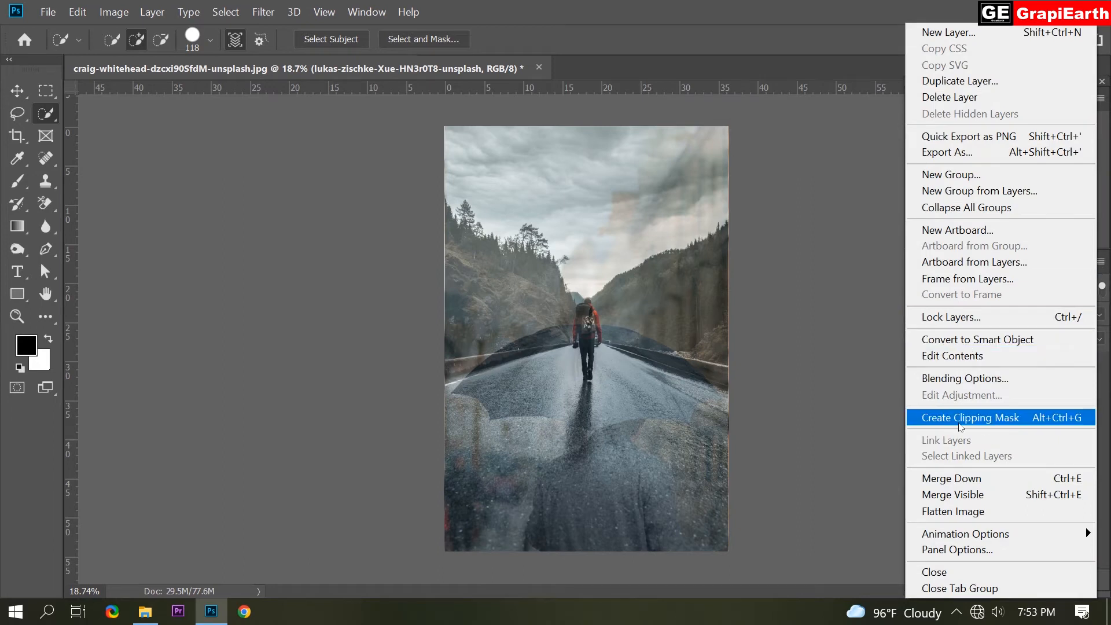
pyautogui.click(1013, 418)
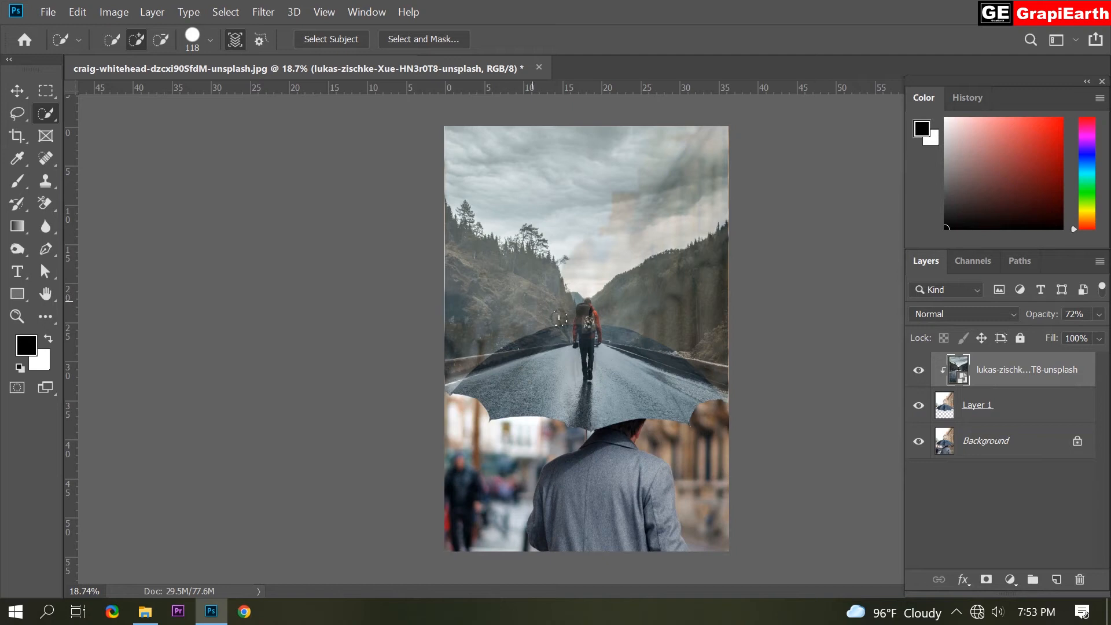
# Scale the road photo to 62.34% and move it up so the hiker stands on top of the umbrella.
pyautogui.hotkey('ctrl', 't')
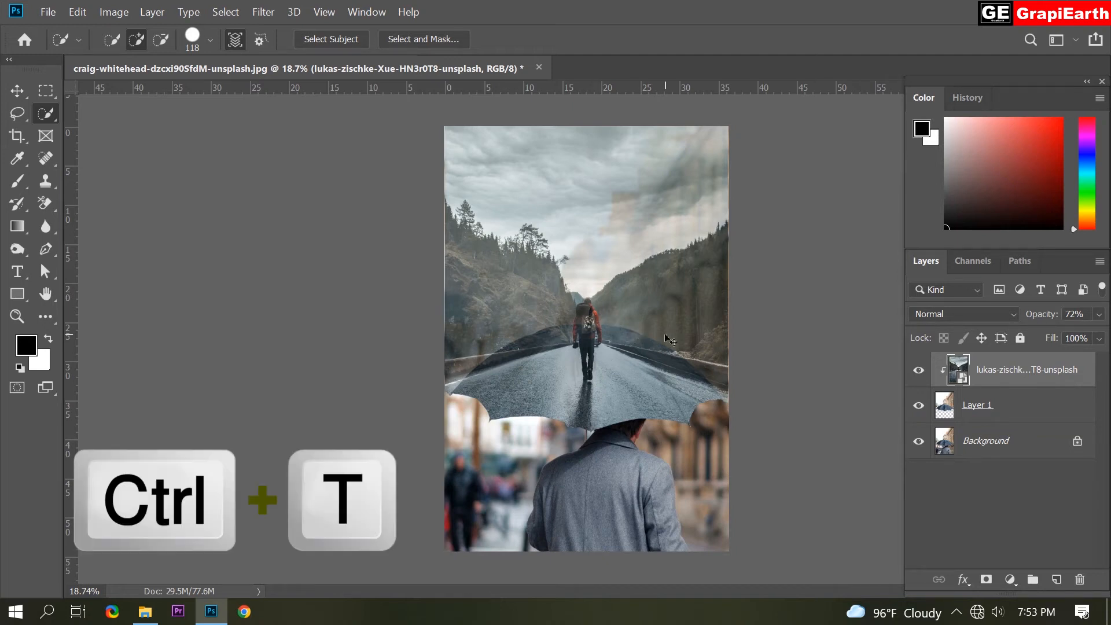
pyautogui.moveTo(743, 339); pyautogui.dragTo(754, 339)
pyautogui.moveTo(680, 361); pyautogui.dragTo(671, 330)
pyautogui.moveTo(595, 349); pyautogui.dragTo(591, 279)
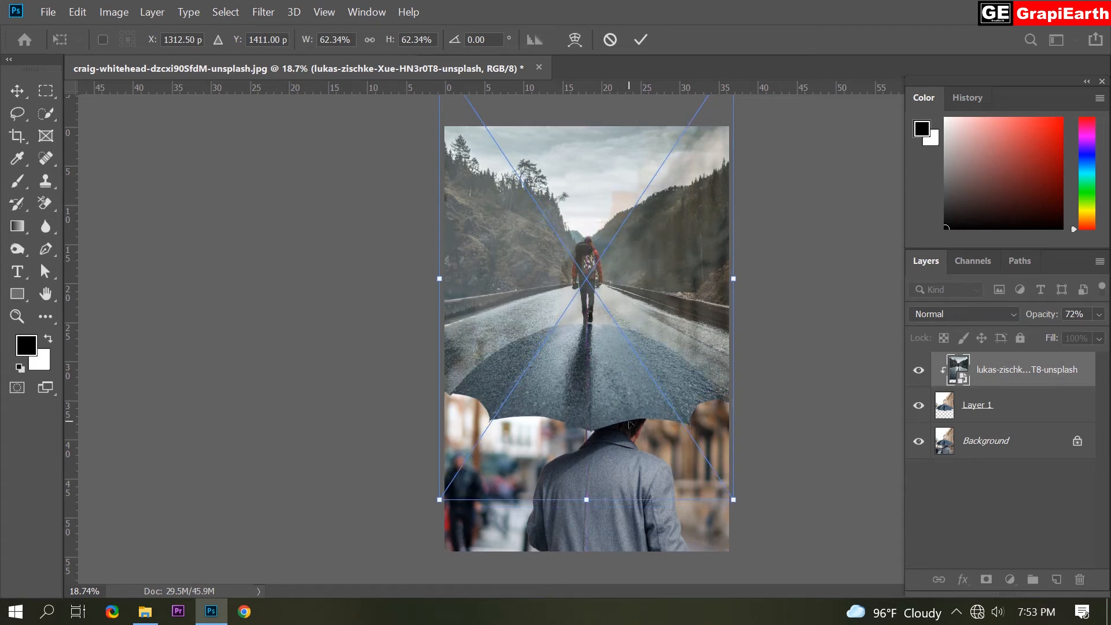
# Warp the road photo so the road curves down at both sides along the umbrella's shape, and apply the transform.
pyautogui.rightClick(638, 274)
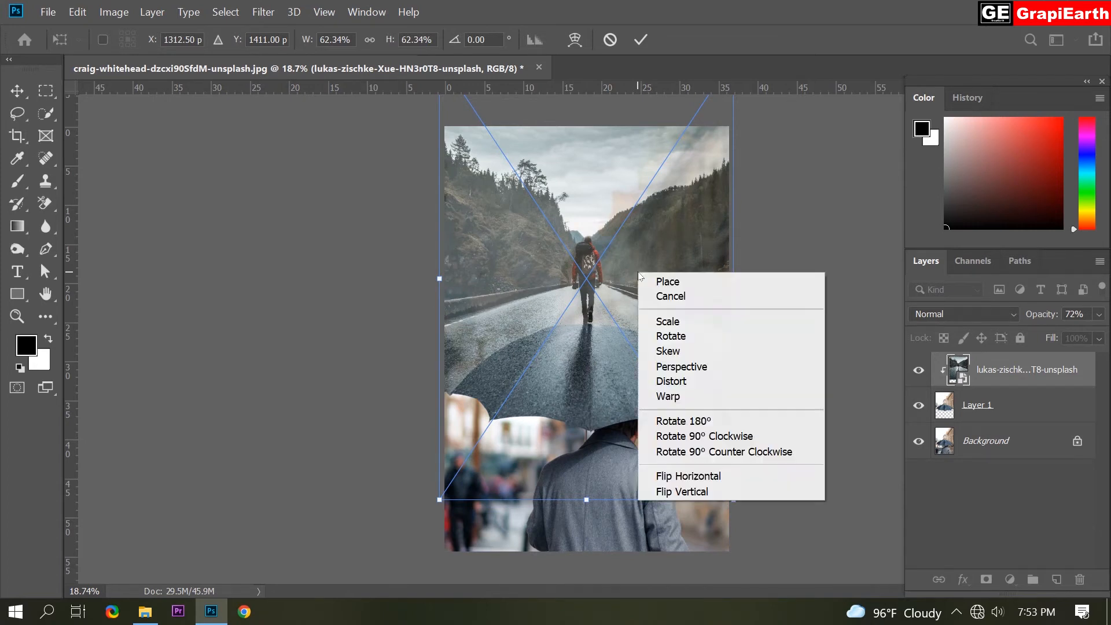
pyautogui.click(677, 396)
pyautogui.moveTo(588, 345); pyautogui.dragTo(589, 329)
pyautogui.moveTo(699, 372); pyautogui.dragTo(702, 382)
pyautogui.moveTo(463, 364); pyautogui.dragTo(462, 412)
pyautogui.moveTo(724, 351); pyautogui.dragTo(726, 373)
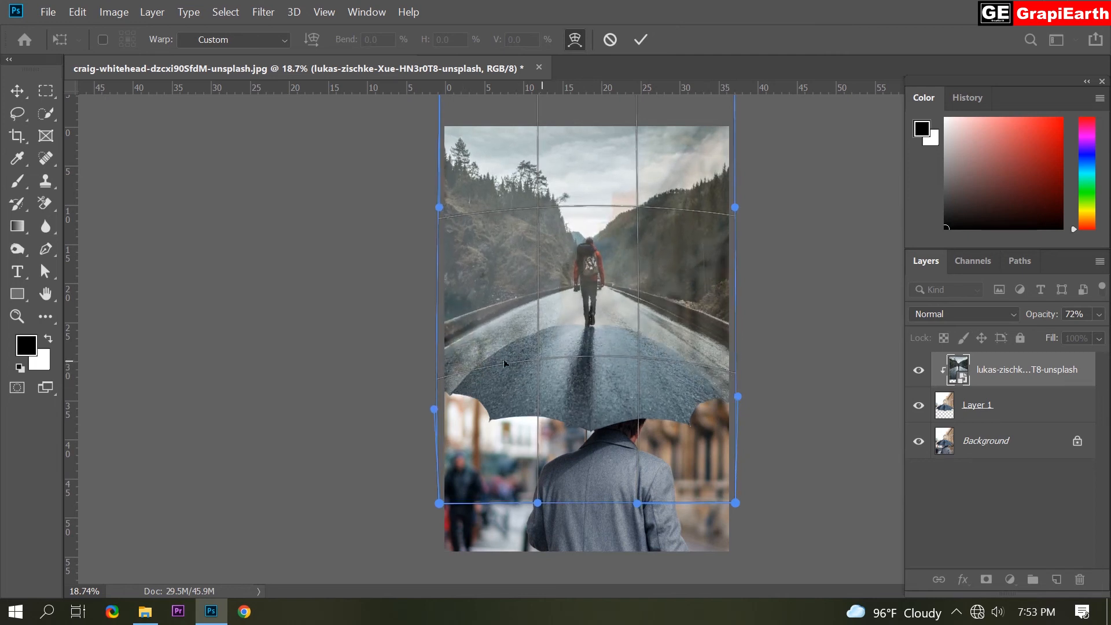
pyautogui.moveTo(457, 360); pyautogui.dragTo(480, 363)
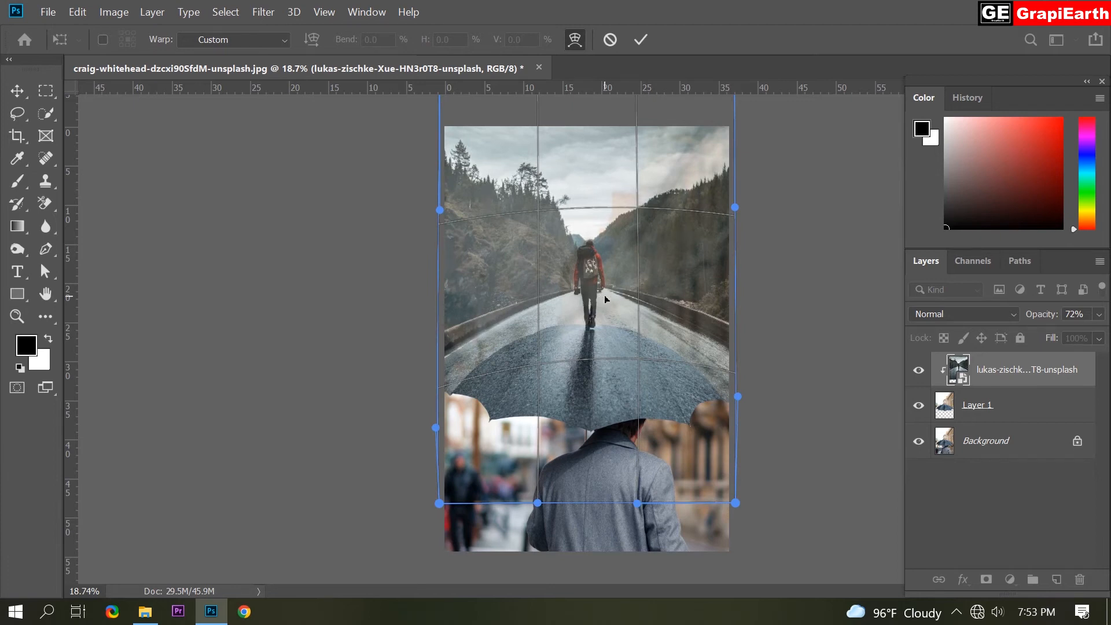
pyautogui.moveTo(590, 316); pyautogui.dragTo(596, 297)
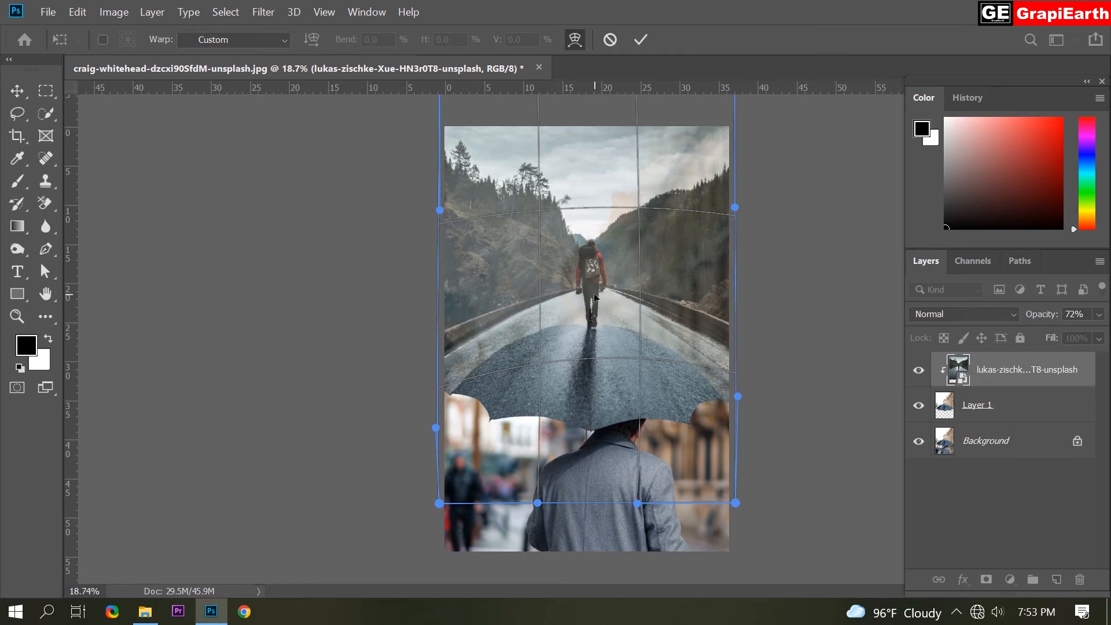
pyautogui.moveTo(731, 368); pyautogui.dragTo(731, 379)
pyautogui.moveTo(444, 367); pyautogui.dragTo(445, 373)
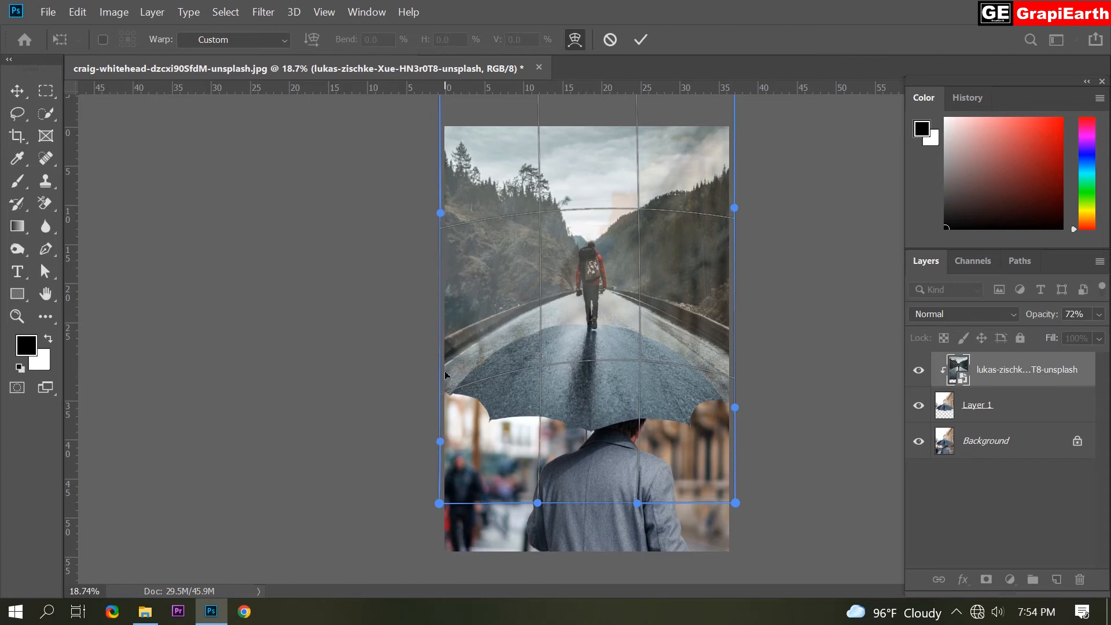
pyautogui.click(638, 44)
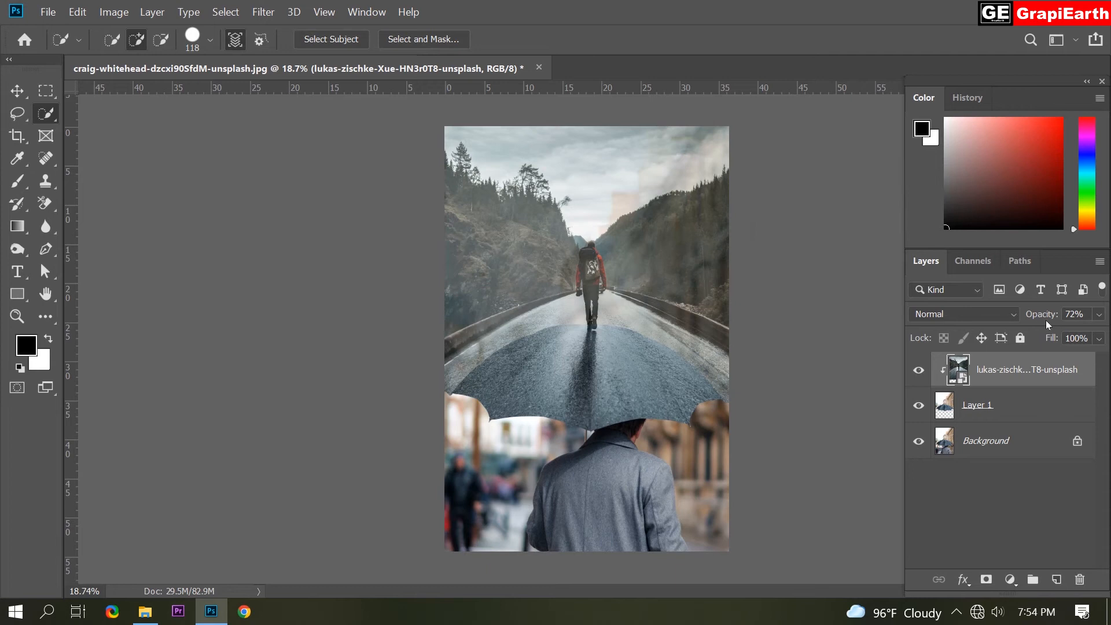
# Restore the road photo layer to 100% opacity and add a layer mask to it.
pyautogui.moveTo(1039, 315); pyautogui.dragTo(1104, 320)
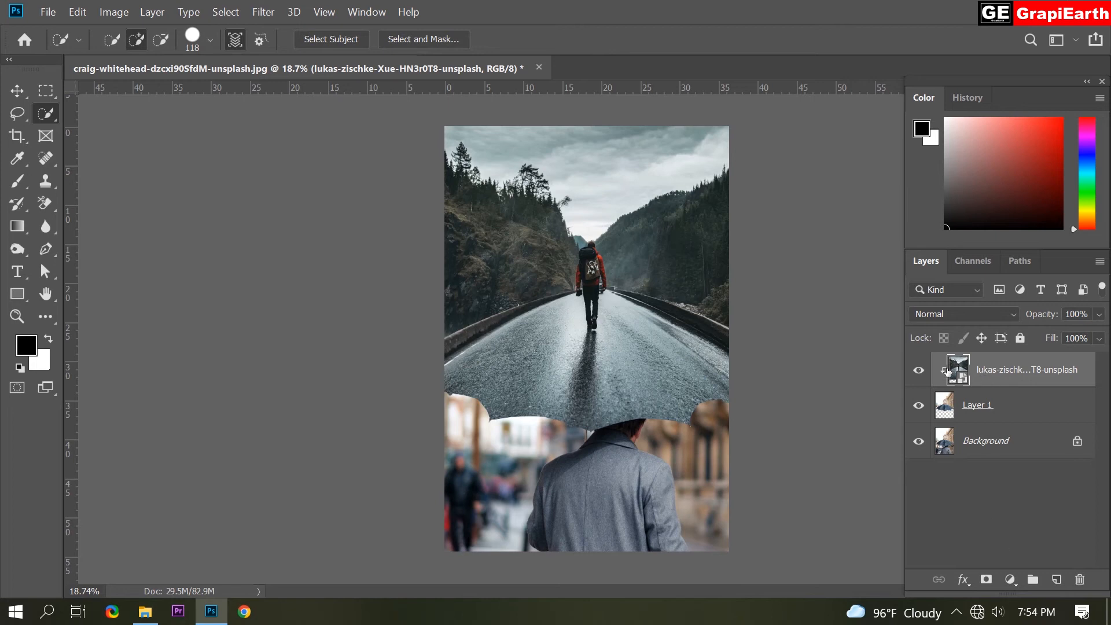
pyautogui.click(985, 579)
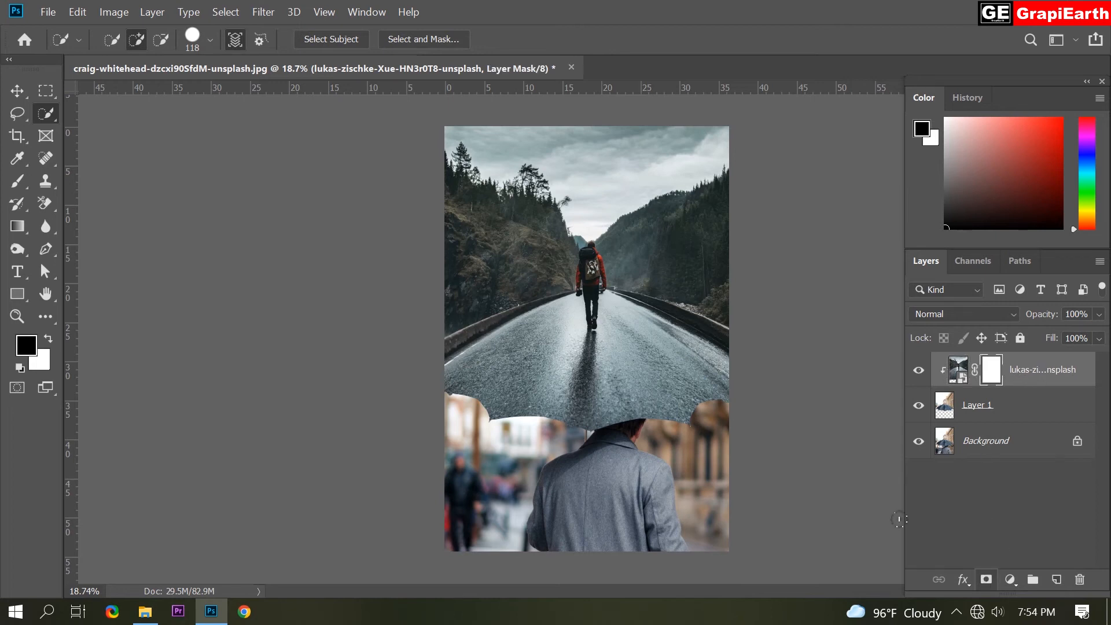
# Set up a Soft Round brush at 300 px with 30% opacity and 30% flow for painting on the layer mask.
pyautogui.click(17, 181)
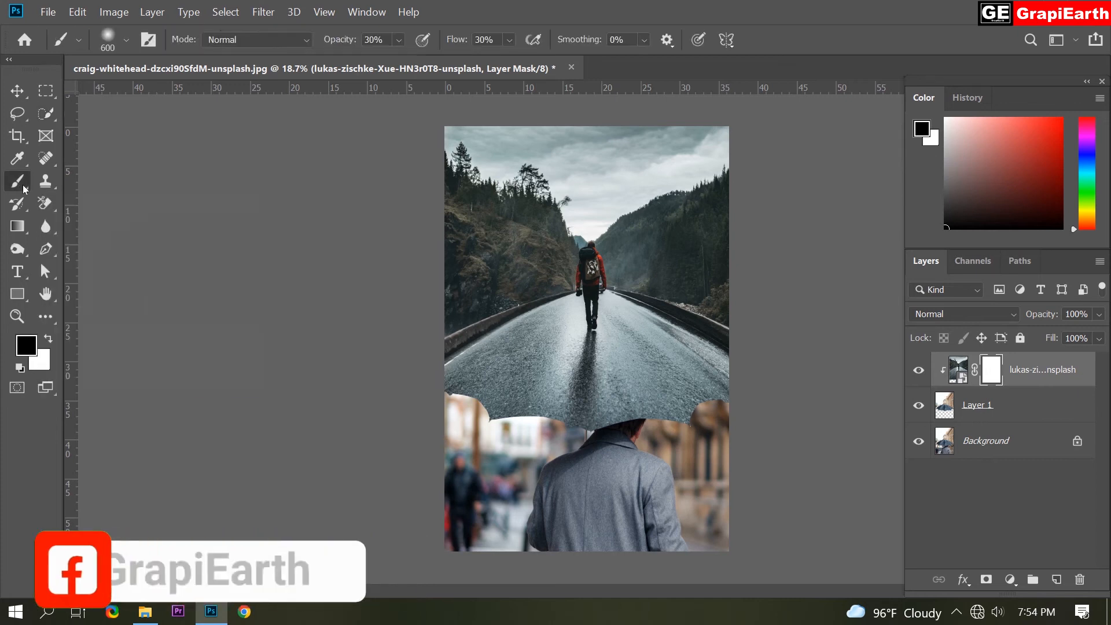
pyautogui.click(126, 42)
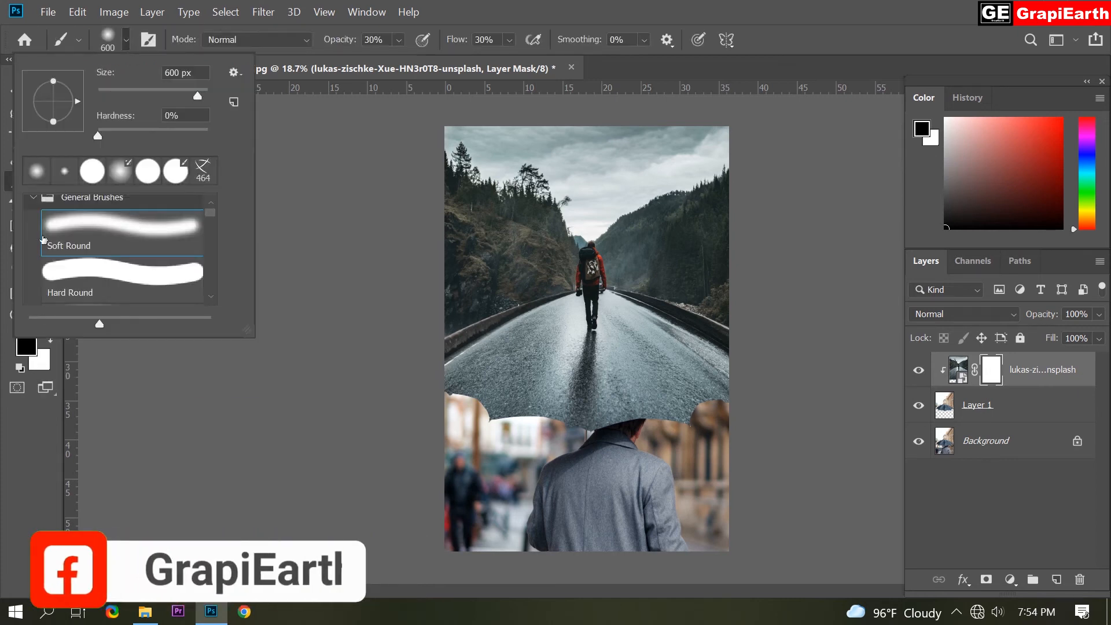
pyautogui.click(94, 231)
pyautogui.moveTo(184, 92)
pyautogui.mouseDown()
pyautogui.moveTo(156, 99)
pyautogui.moveTo(166, 98)
pyautogui.mouseUp()
pyautogui.click(127, 41)
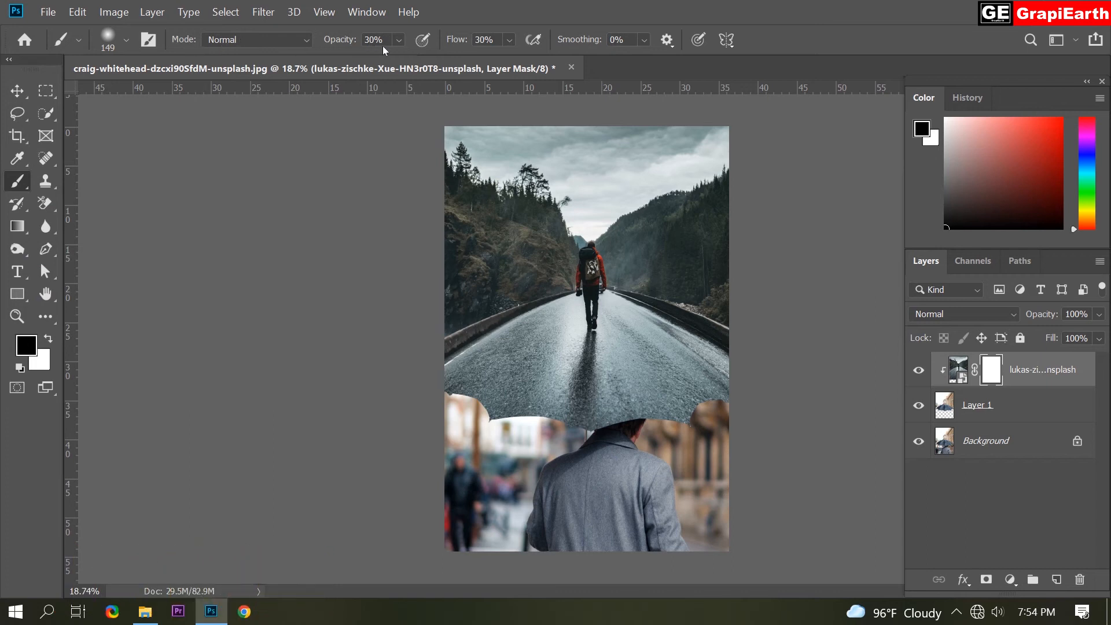
pyautogui.click(398, 41)
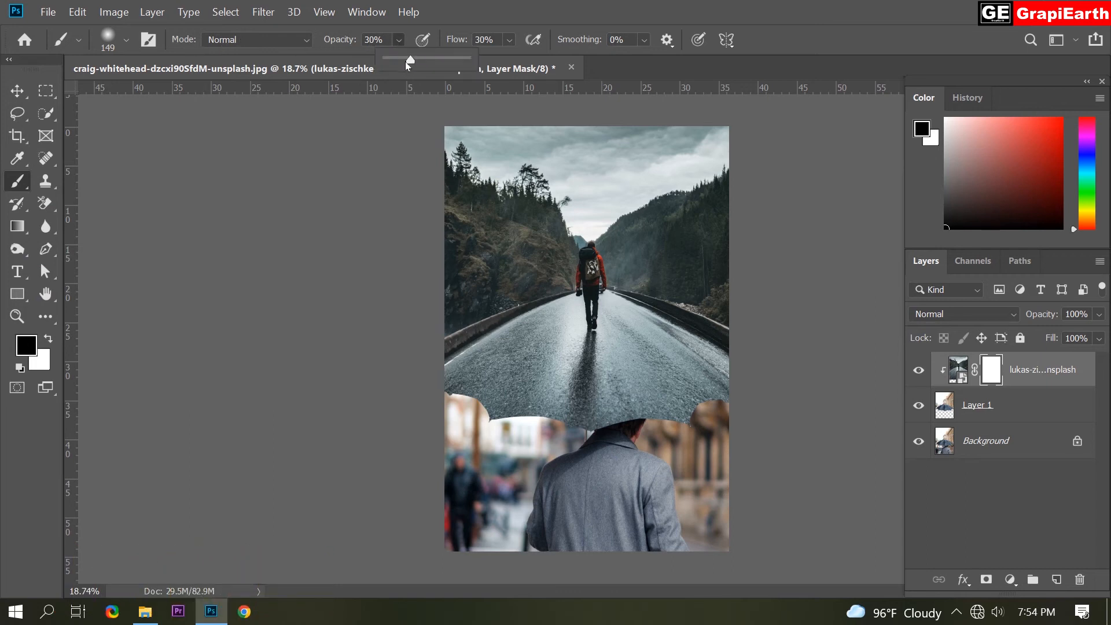
pyautogui.moveTo(412, 60); pyautogui.dragTo(411, 60)
pyautogui.click(509, 40)
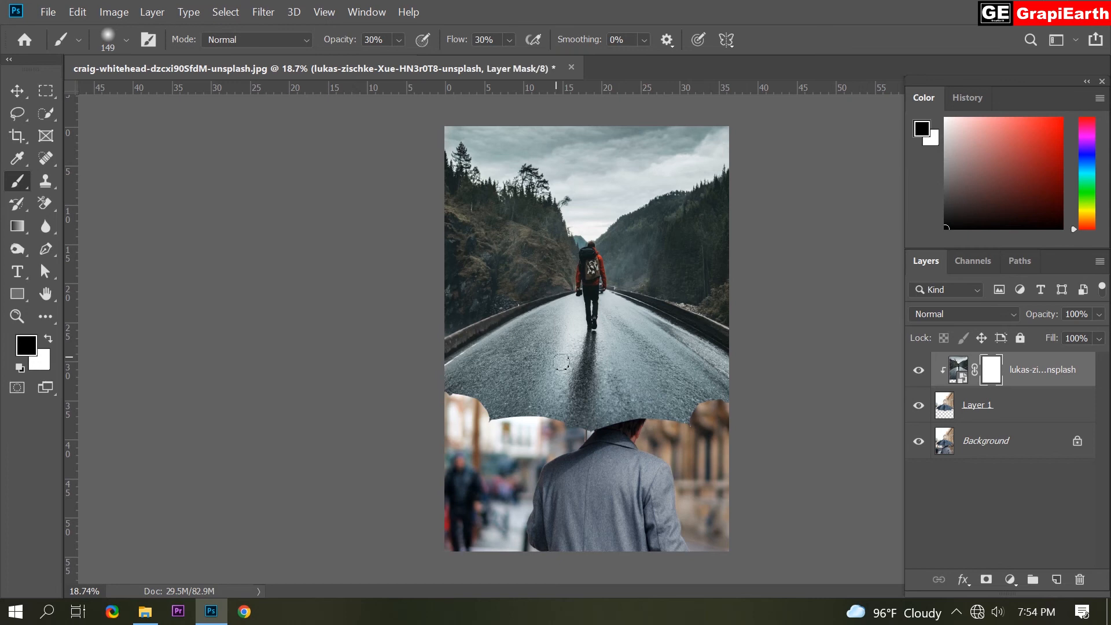
pyautogui.press(']')
pyautogui.press(']')
pyautogui.press(']')
pyautogui.press(']')
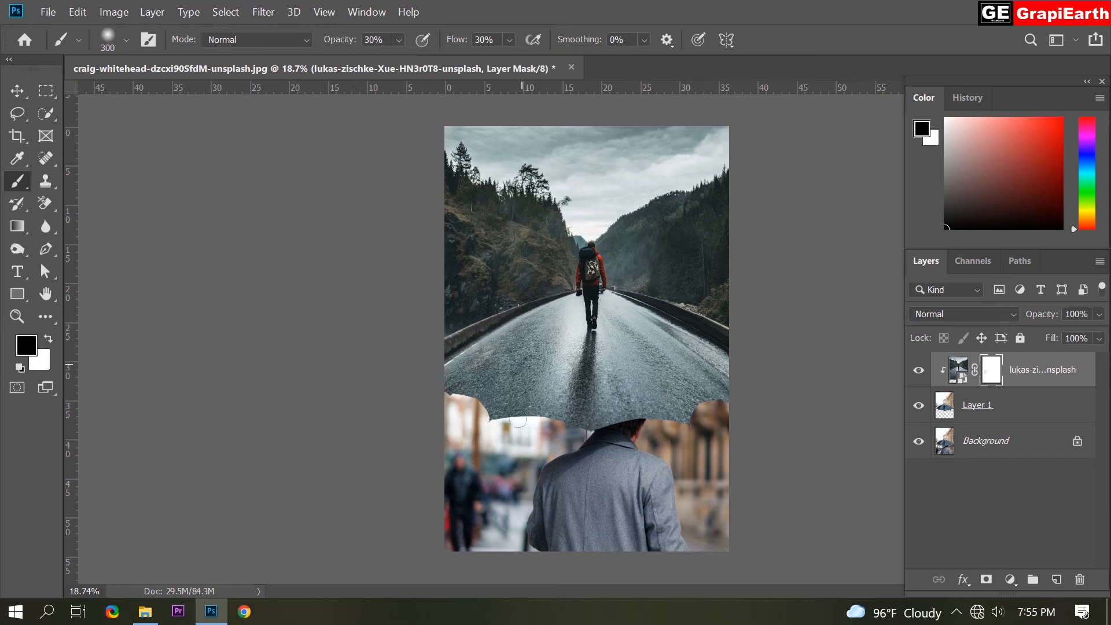
# Paint soft black strokes on the road photo's layer mask across the wet asphalt to reveal the umbrella's folds beneath it.
pyautogui.scroll(4, 594, 326)
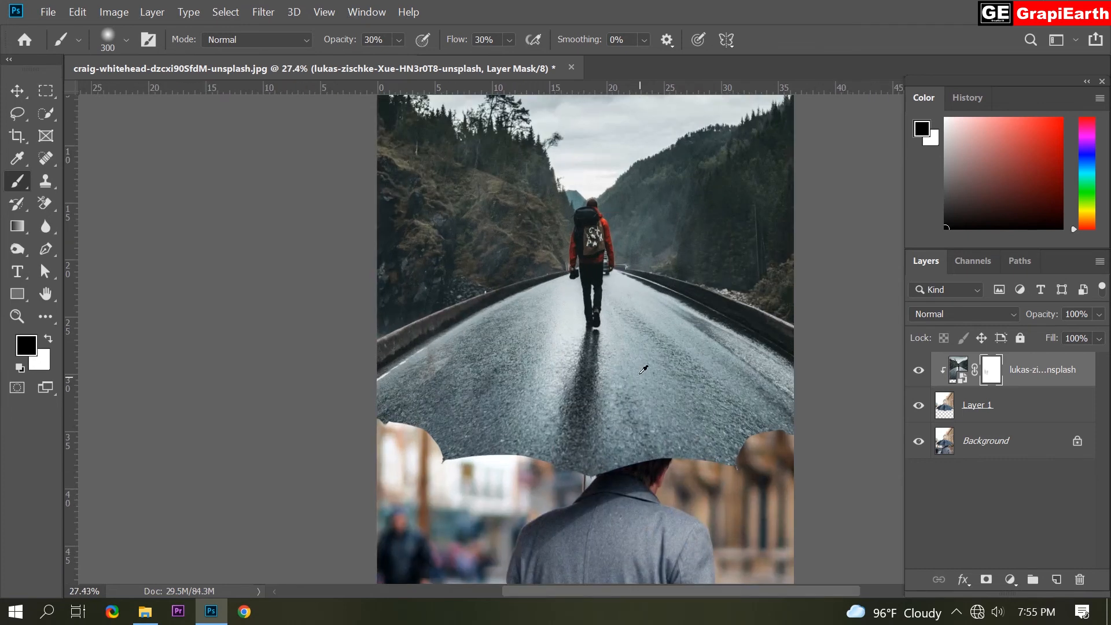
pyautogui.moveTo(438, 343)
pyautogui.mouseDown()
pyautogui.moveTo(356, 388)
pyautogui.moveTo(415, 338)
pyautogui.mouseUp()
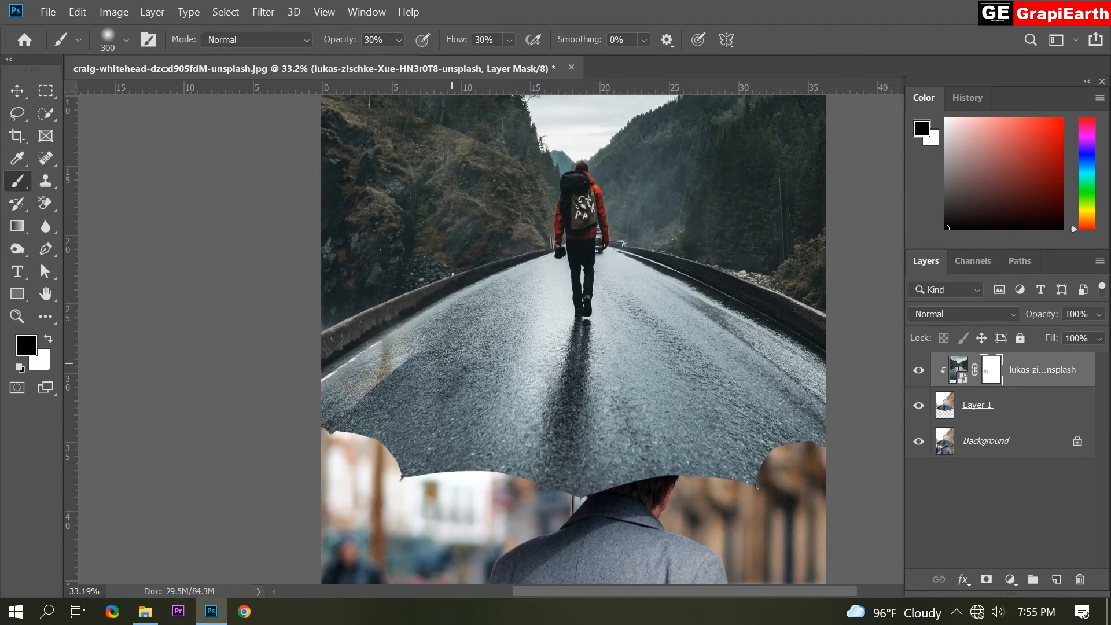
pyautogui.moveTo(514, 366); pyautogui.dragTo(518, 385)
pyautogui.moveTo(583, 342); pyautogui.dragTo(651, 422)
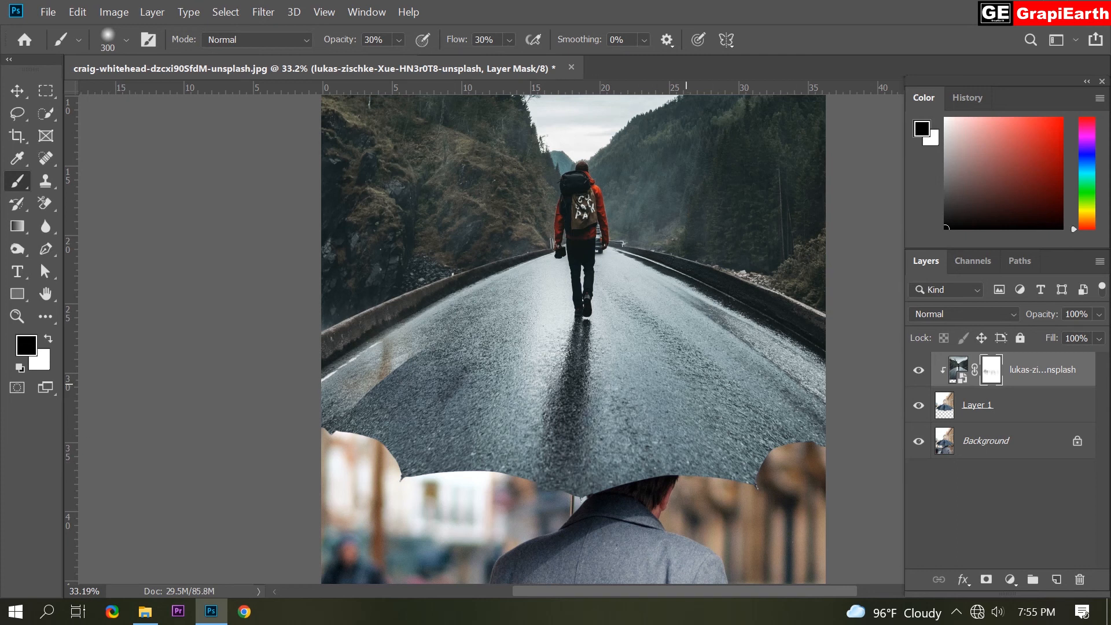
pyautogui.moveTo(505, 317); pyautogui.dragTo(524, 367)
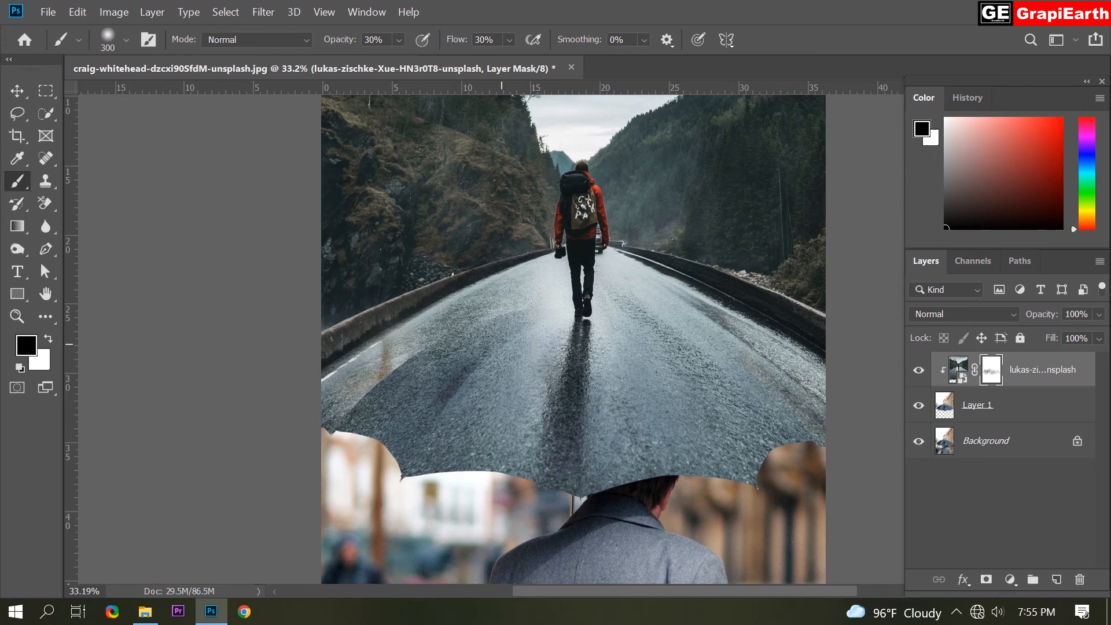
pyautogui.scroll(-4, 651, 377)
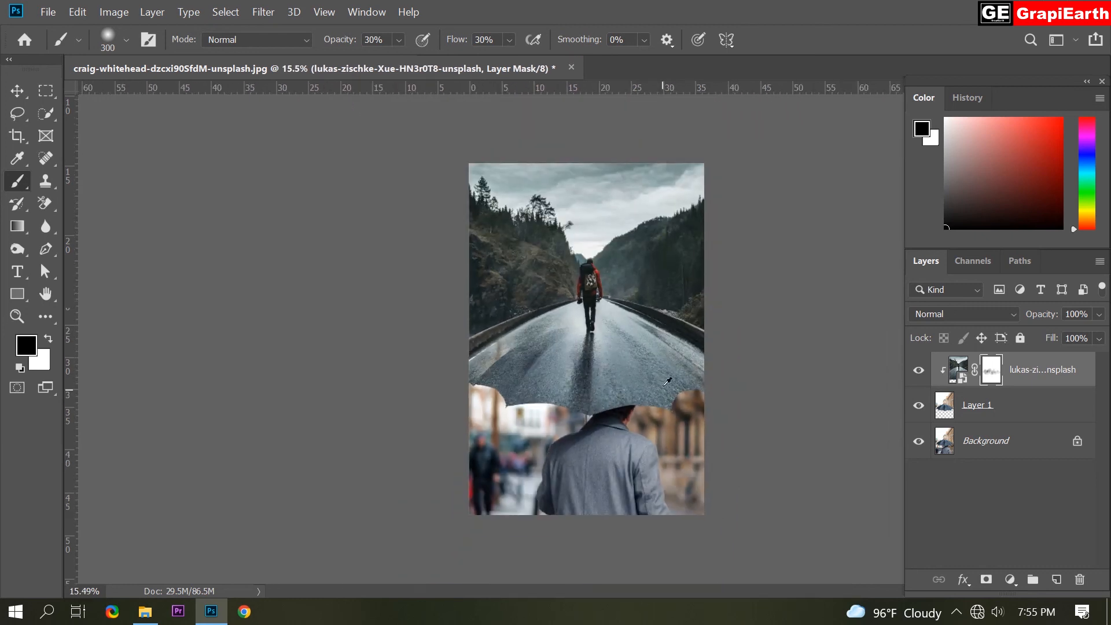
pyautogui.scroll(1, 666, 382)
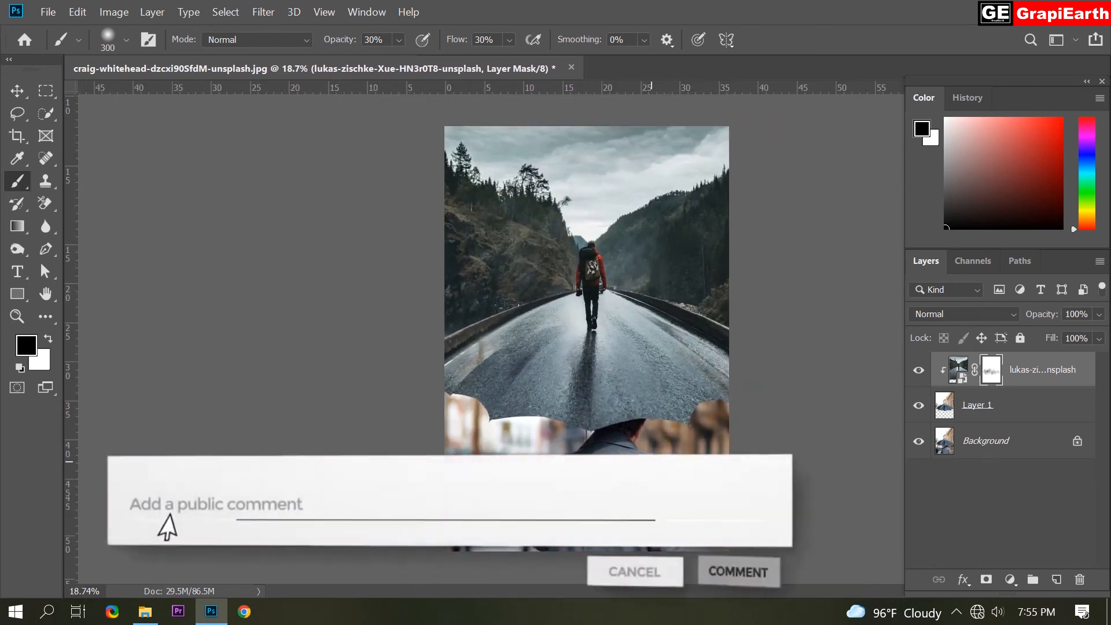